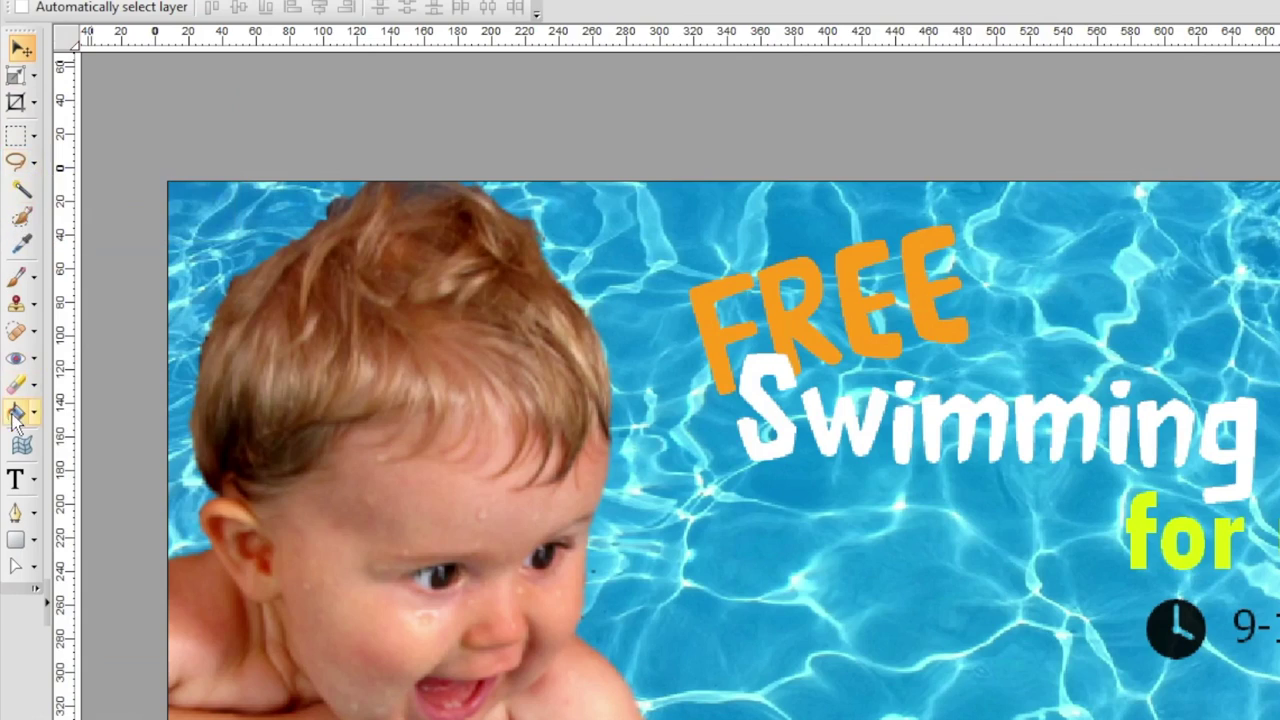
Draw a black QuickShape rectangle under the 9-10am / Tuesdays line and nudge it slightly down-right.
left_click(33, 542)
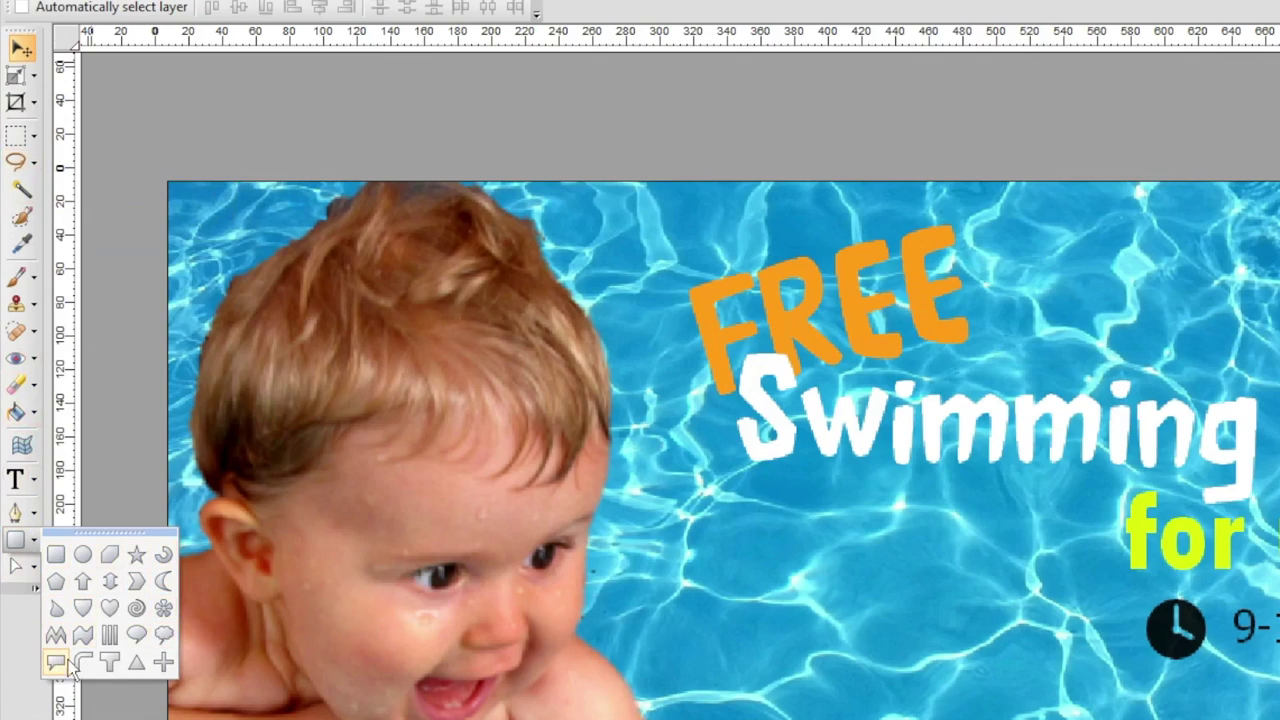
left_click(55, 555)
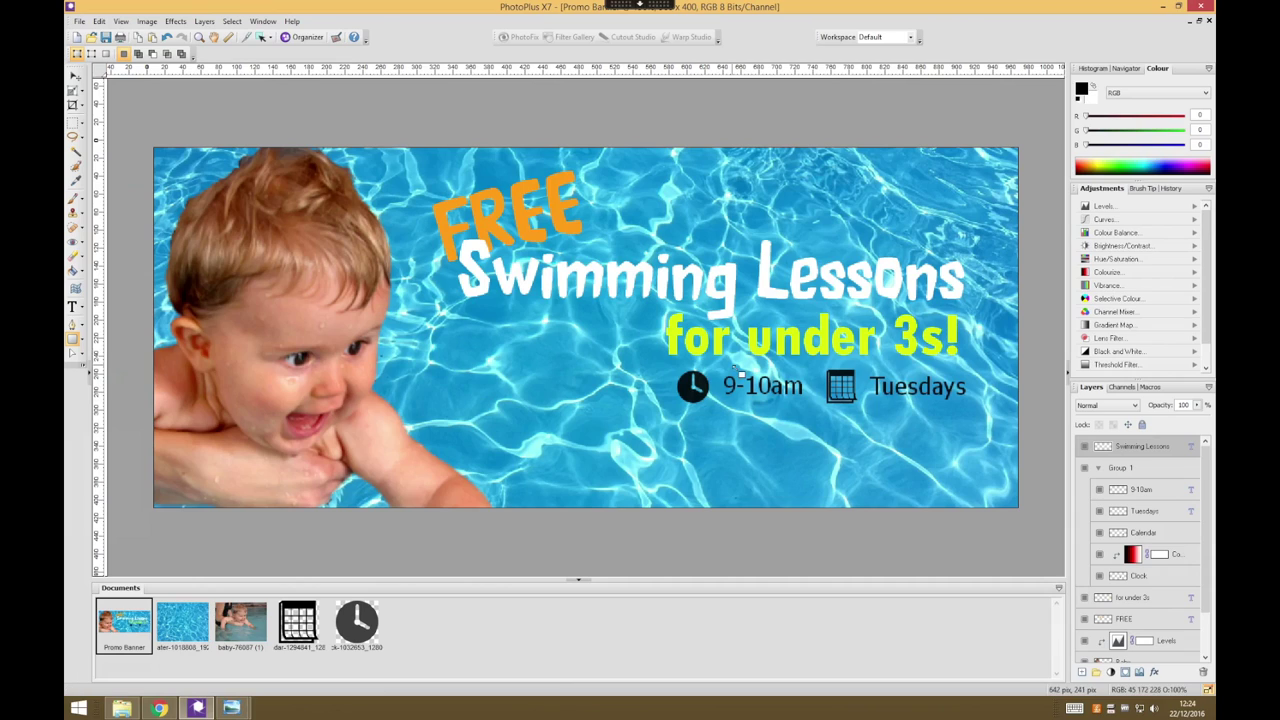
left_click_drag(777, 414, 967, 481)
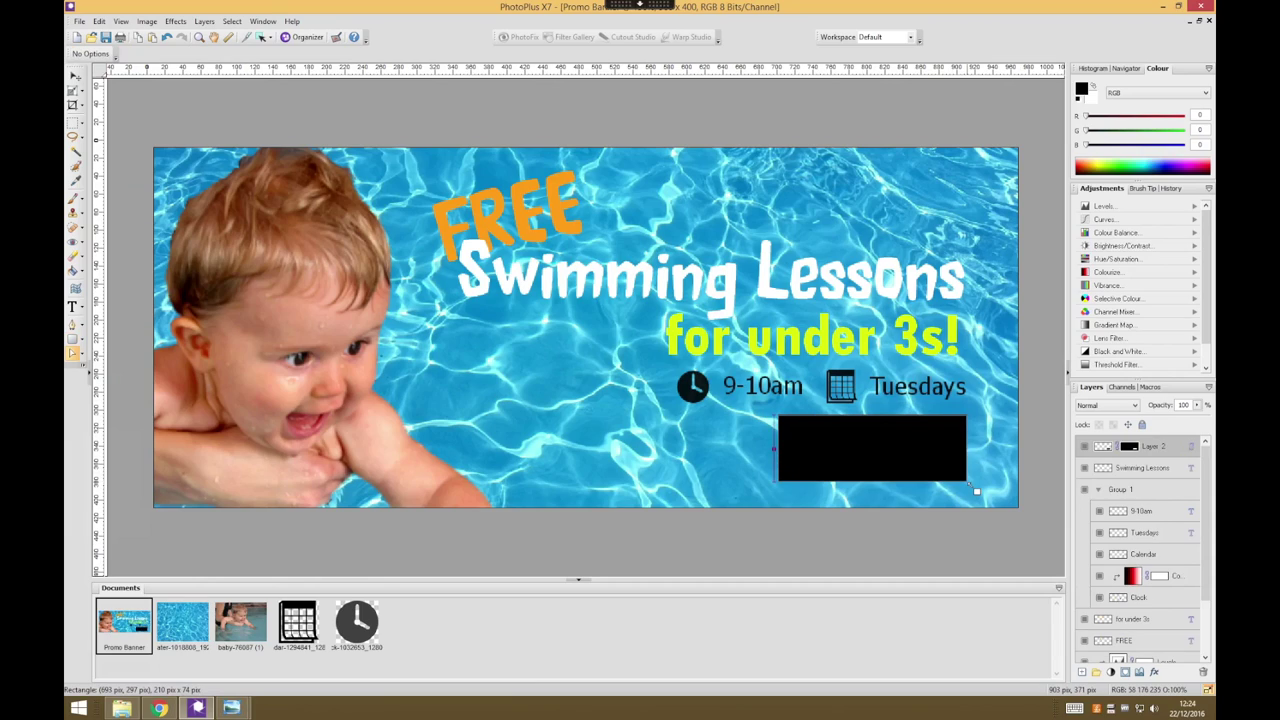
left_click(75, 75)
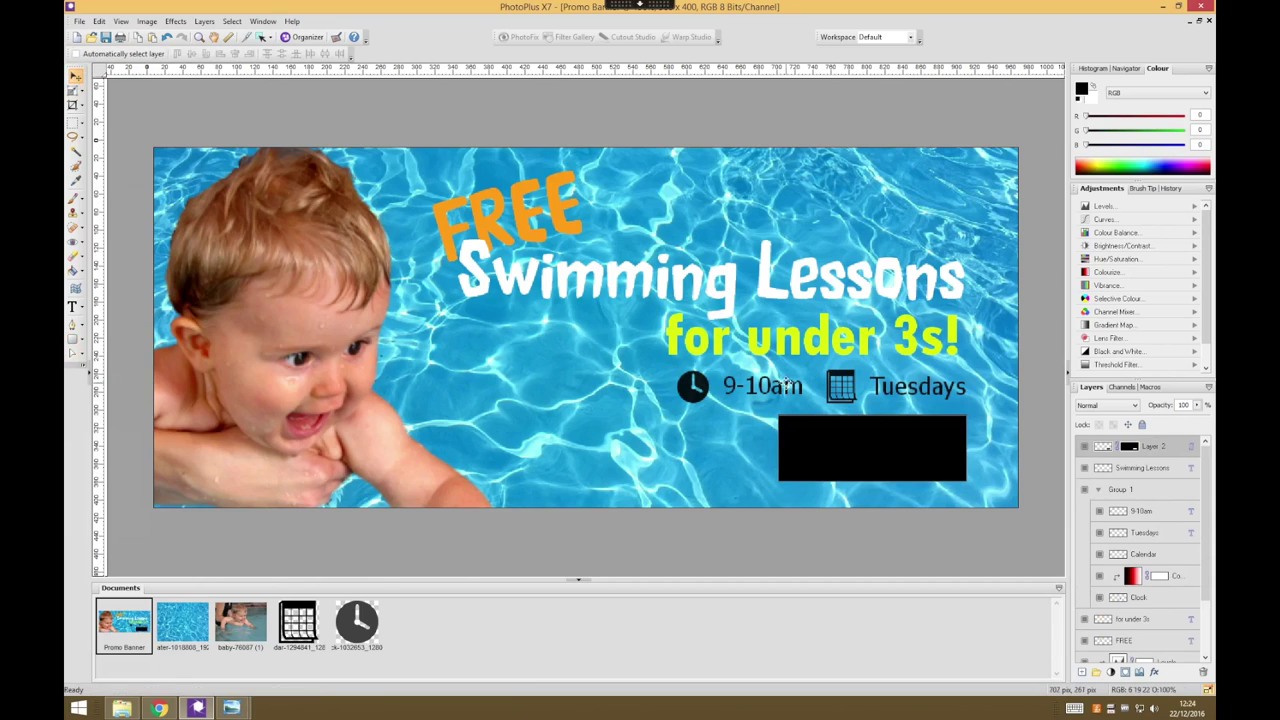
left_click_drag(896, 453, 898, 455)
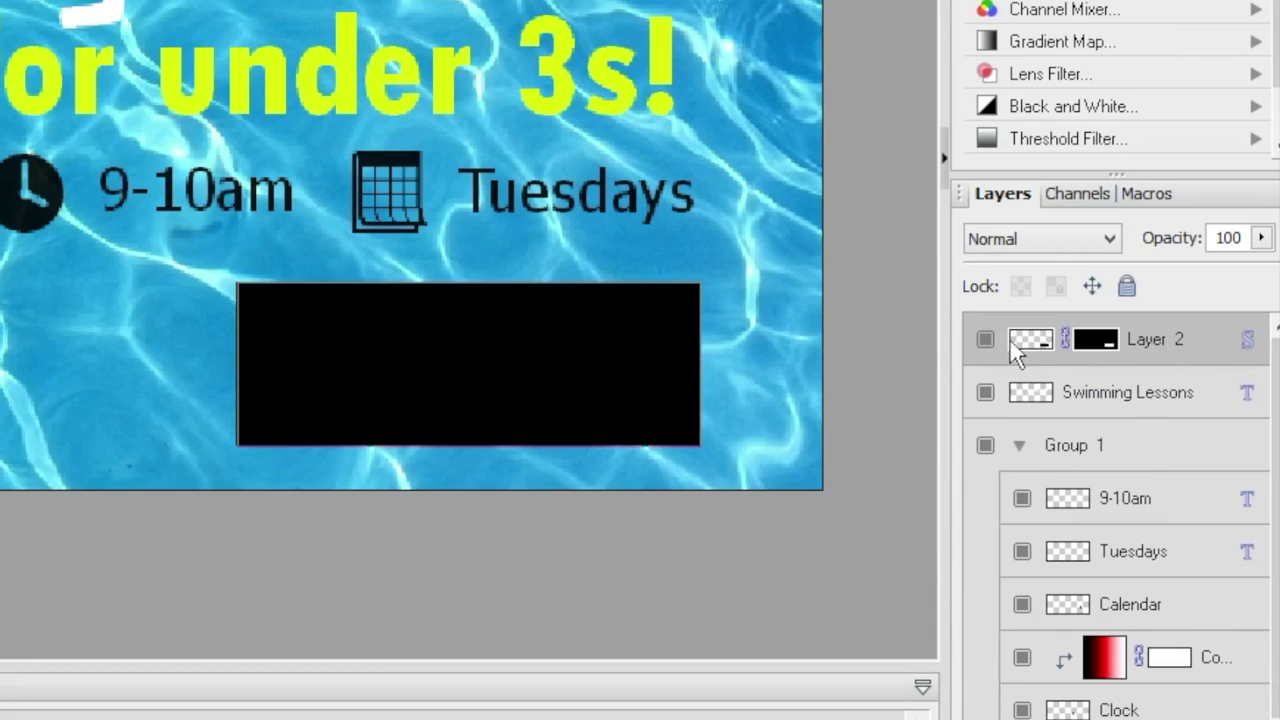
Set Layer 2's rectangle fill to red #FA0000 in the Edit Fill dialog.
left_click(984, 339)
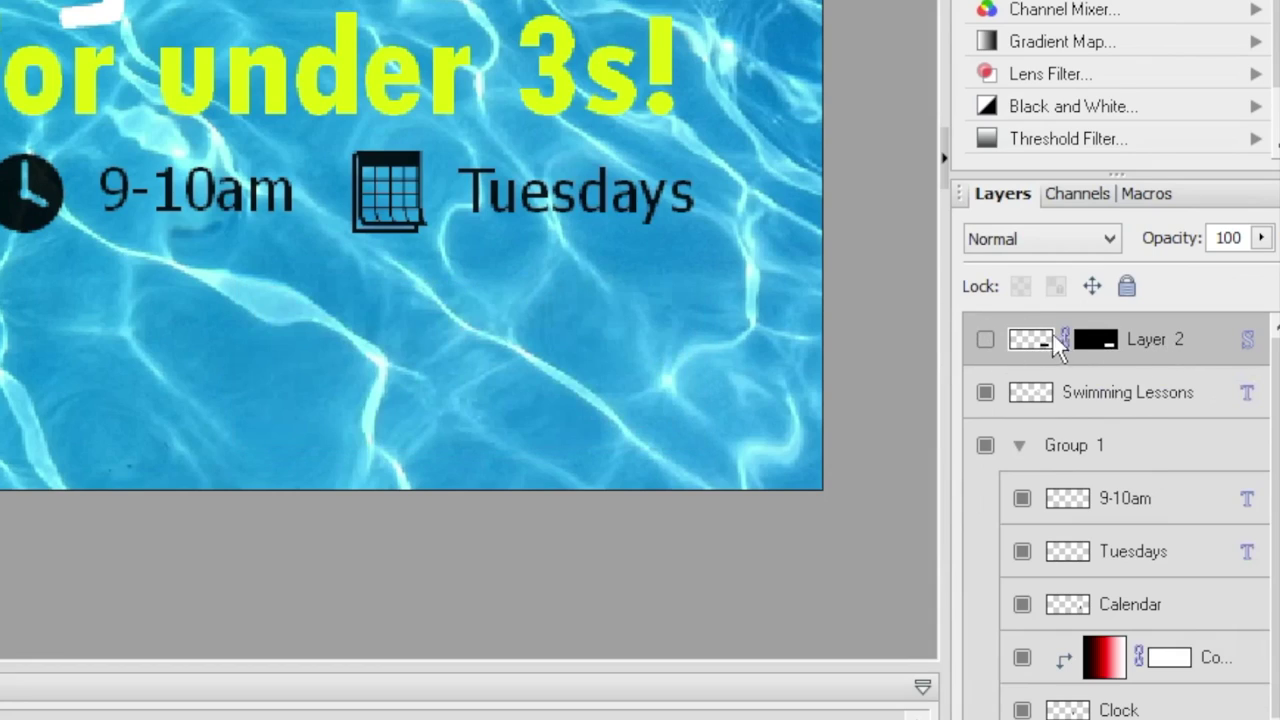
left_click(983, 338)
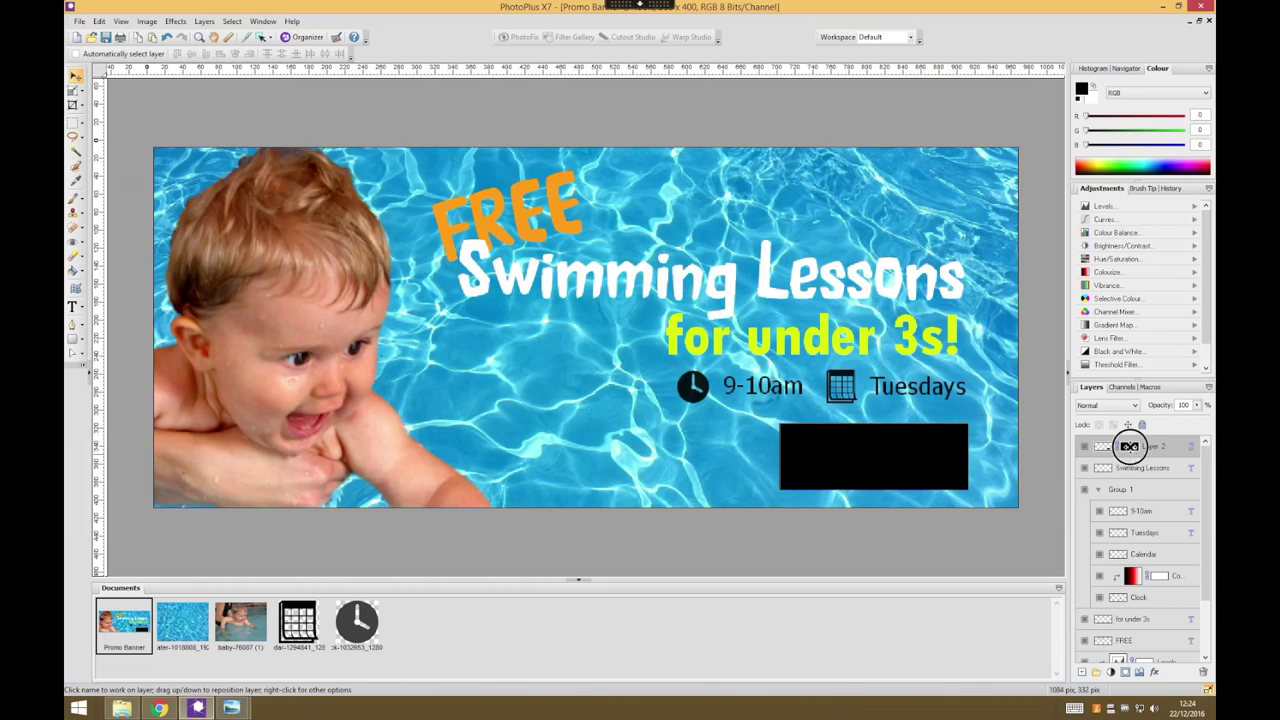
double_click(1099, 342)
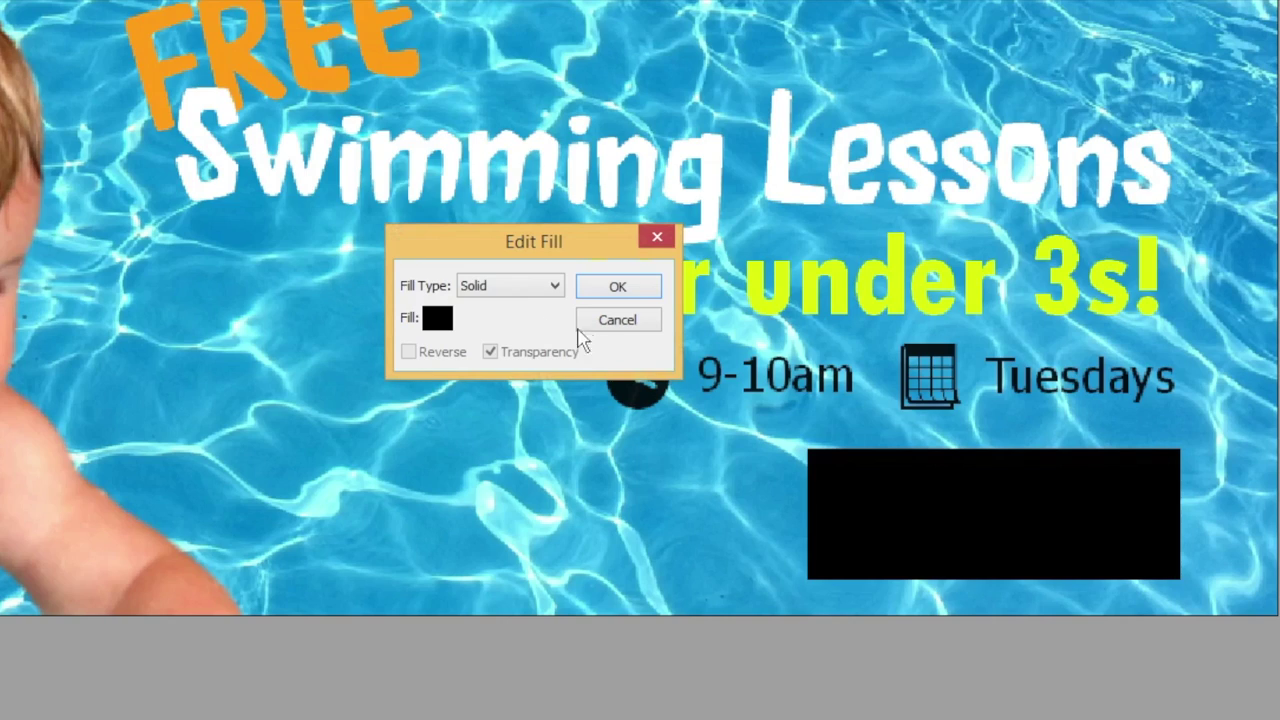
left_click(437, 318)
left_click_drag(491, 362, 614, 280)
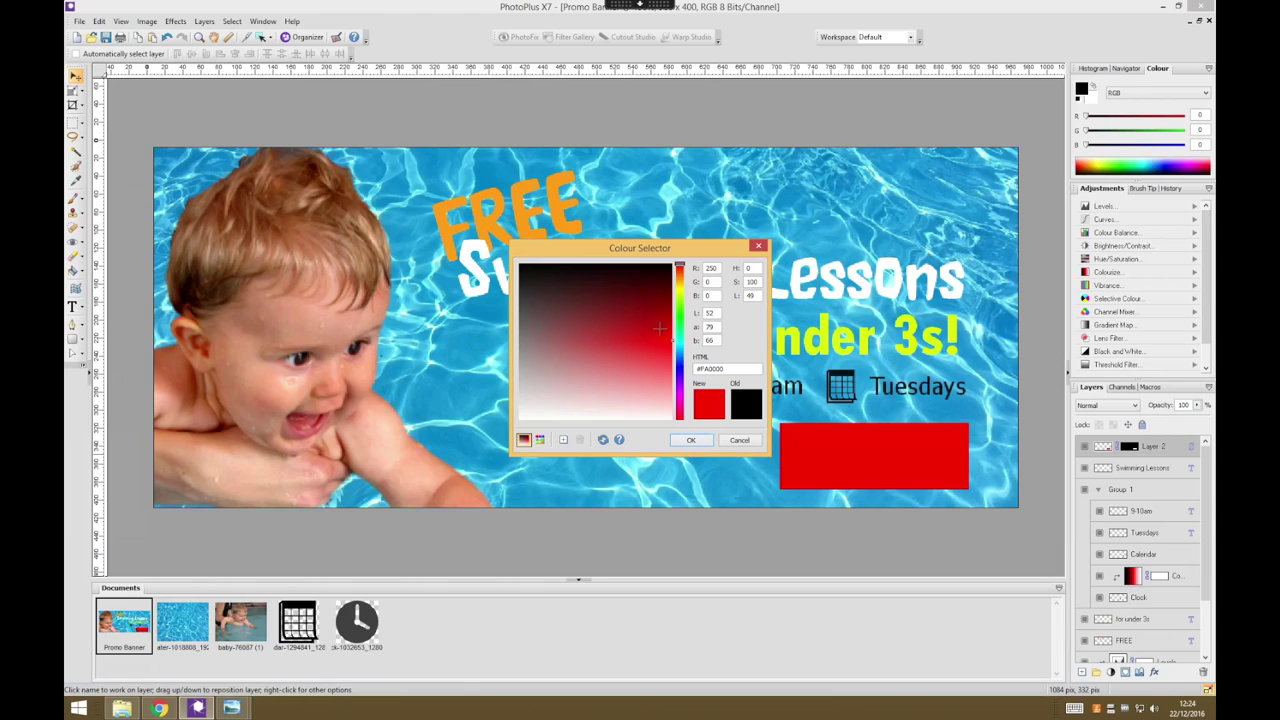
left_click_drag(677, 354, 688, 258)
left_click(693, 441)
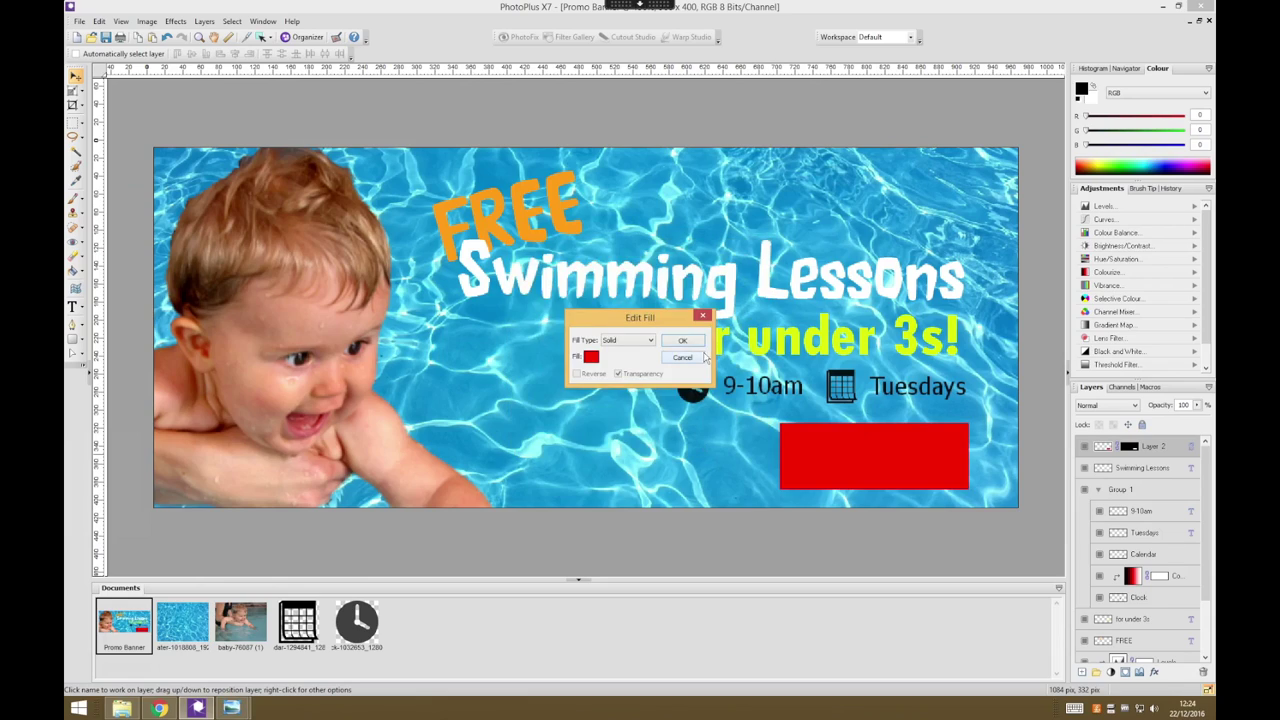
left_click(699, 343)
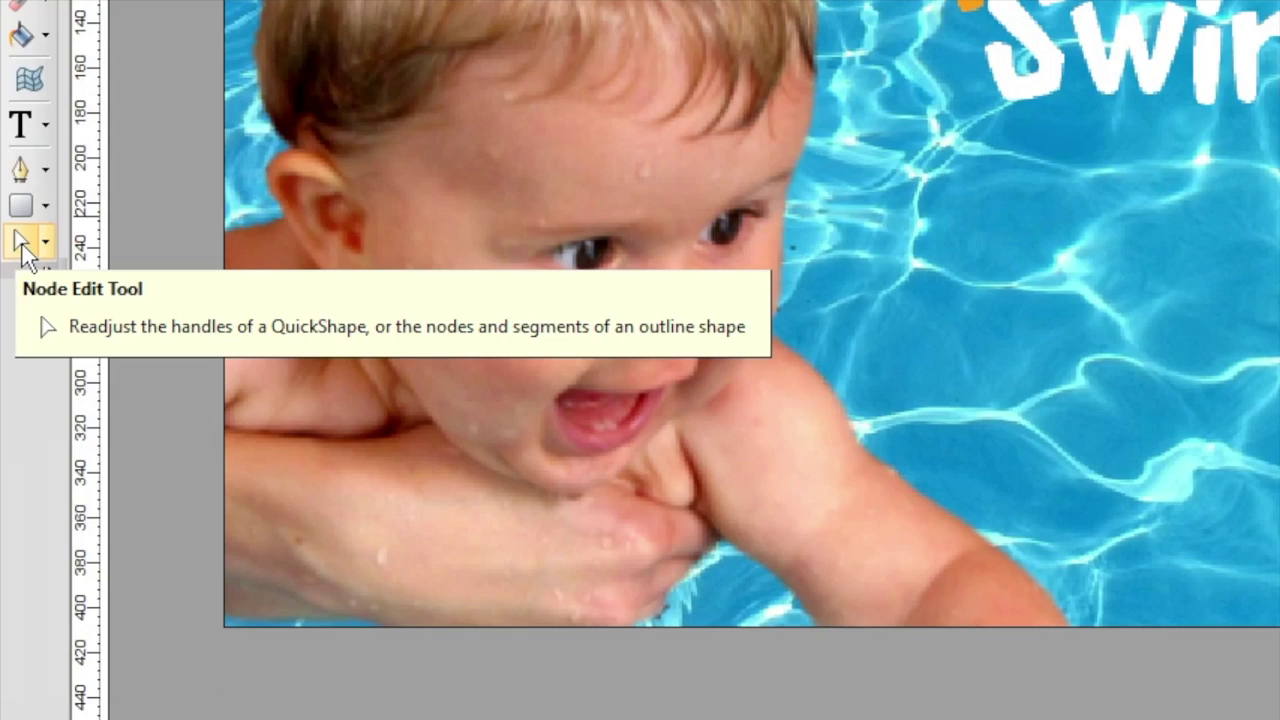
Drag the red rectangle's edge node with the Node Edit Tool to round its corners.
left_click(22, 244)
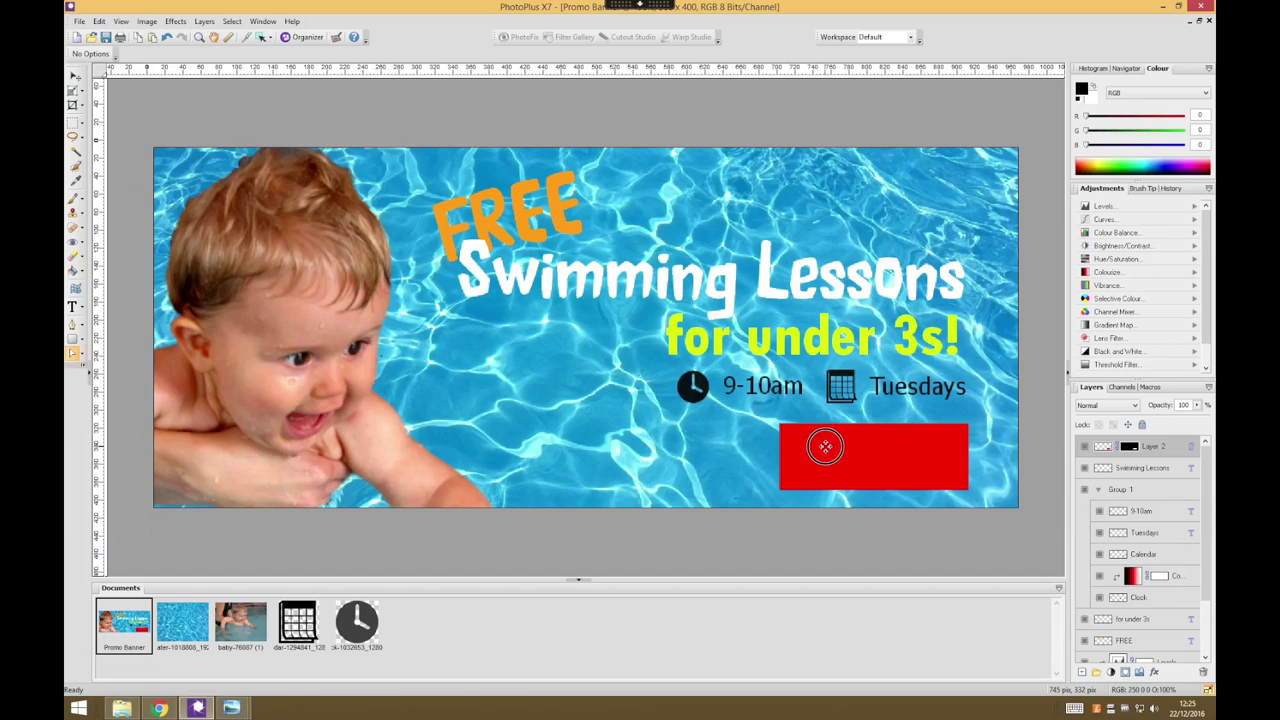
left_click(825, 446)
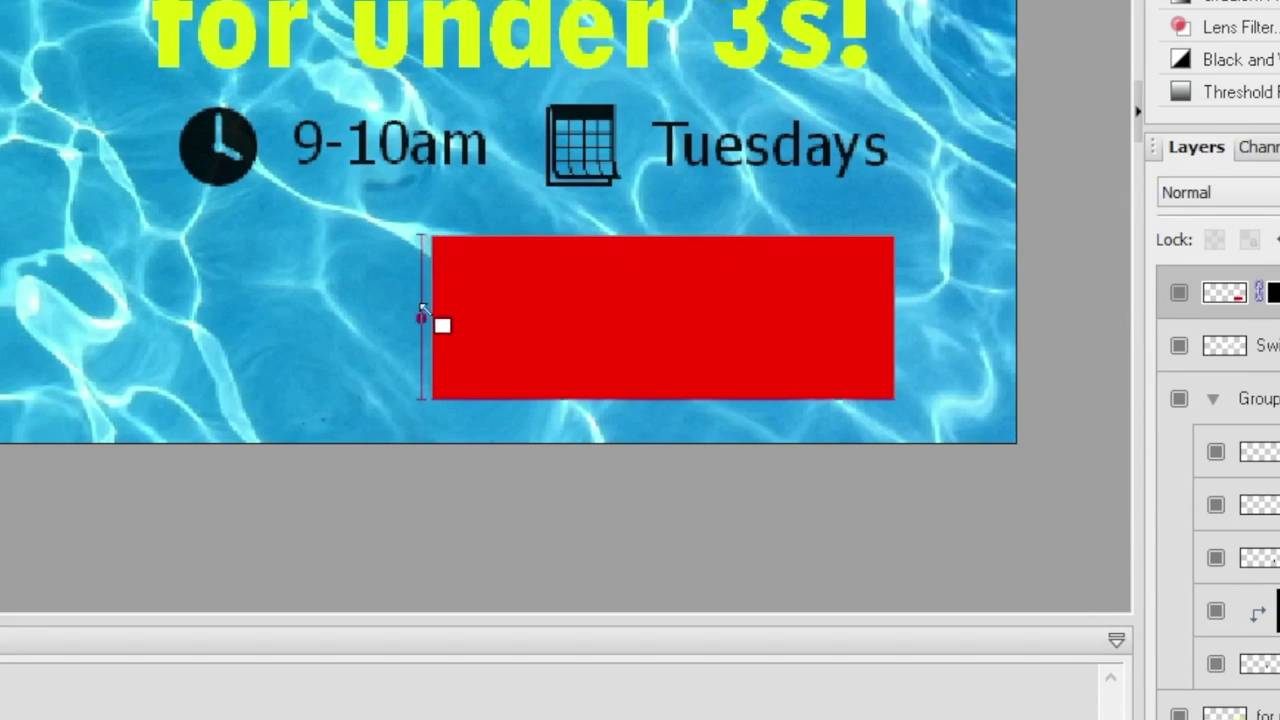
mouse_move(421, 318)
left_mouse_down()
mouse_move(422, 266)
mouse_move(423, 400)
mouse_move(432, 337)
left_mouse_up()
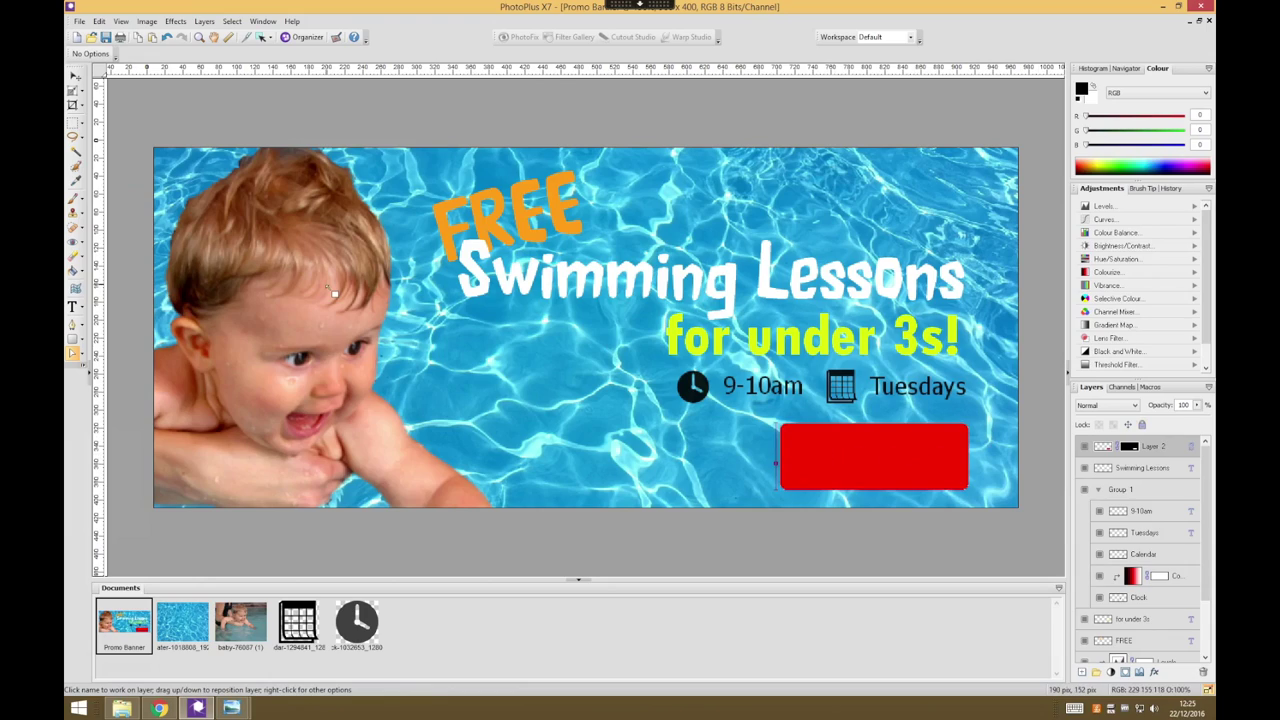
Add a new text layer reading 'BOOK NOW' on the red rectangle and highlight all of it.
left_click(74, 305)
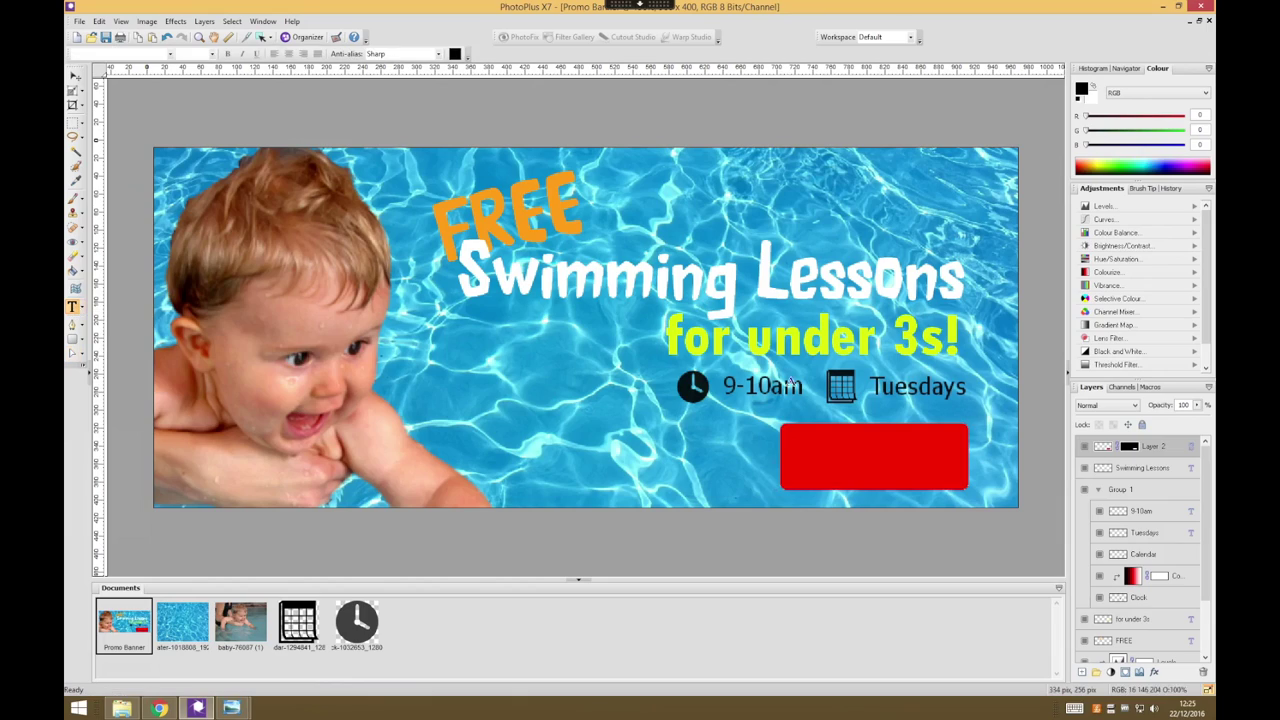
left_click(795, 430)
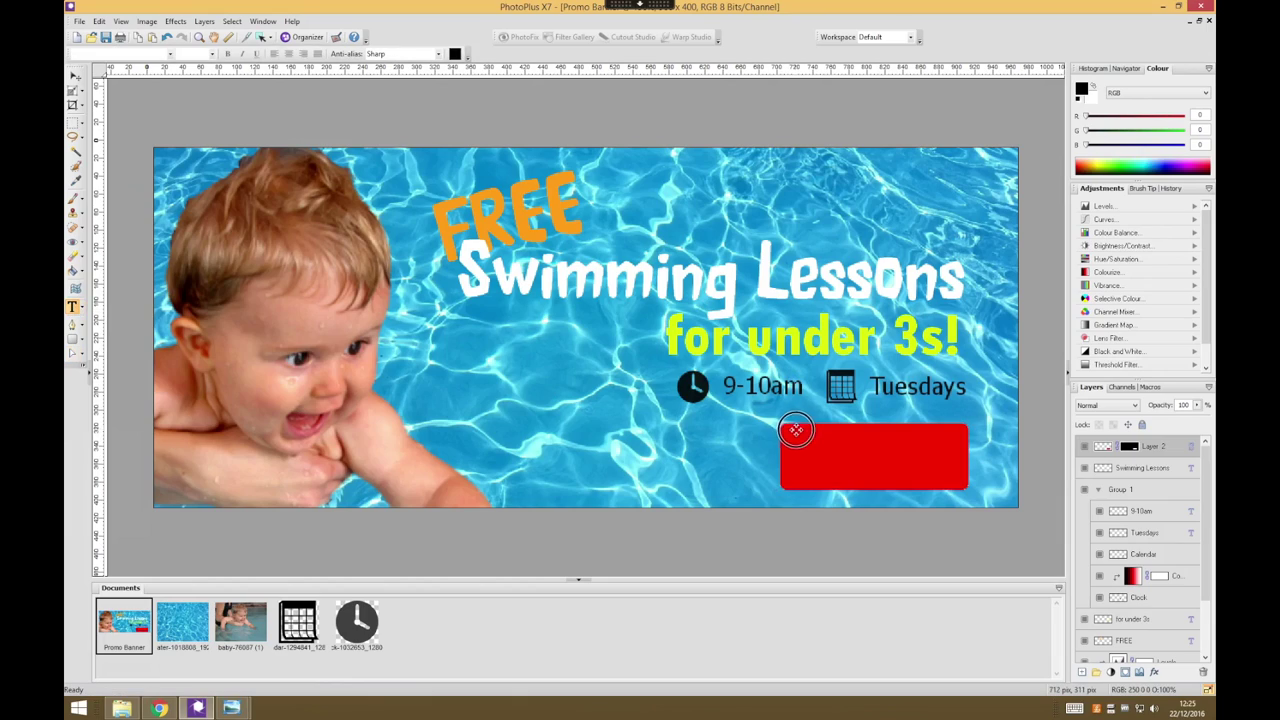
left_click(869, 469)
type("BOOK NOW")
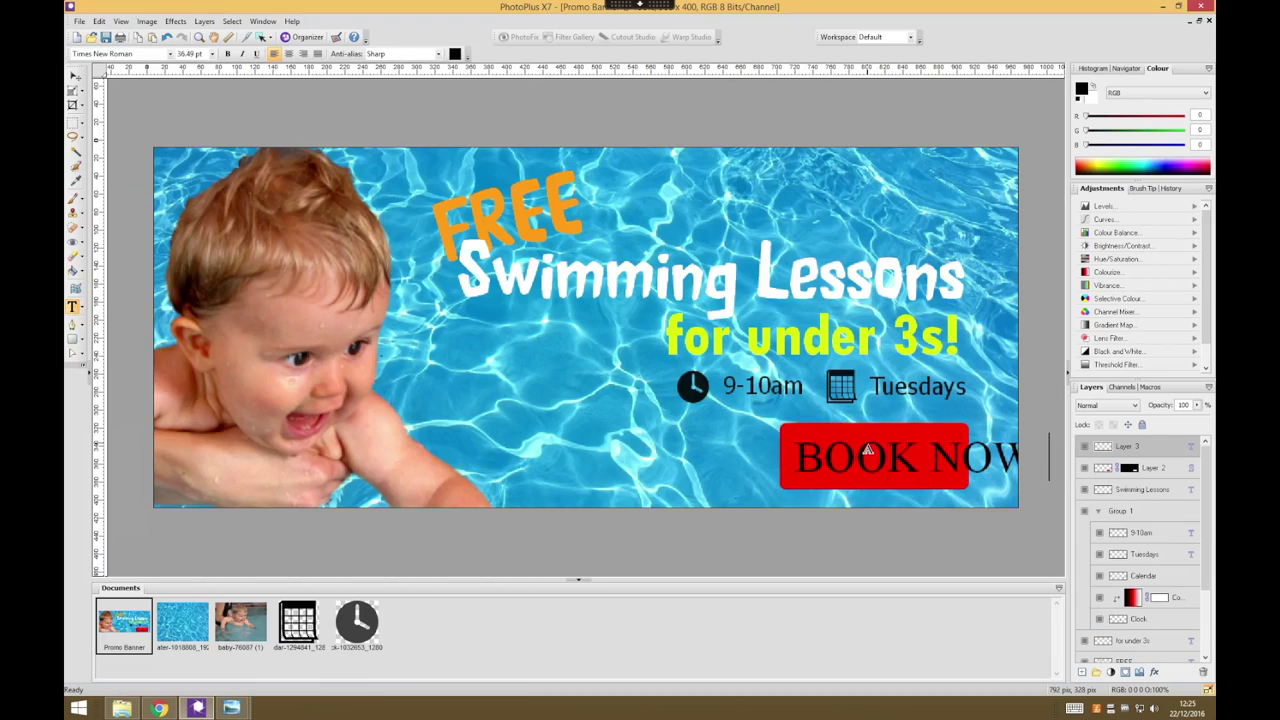
key("Escape")
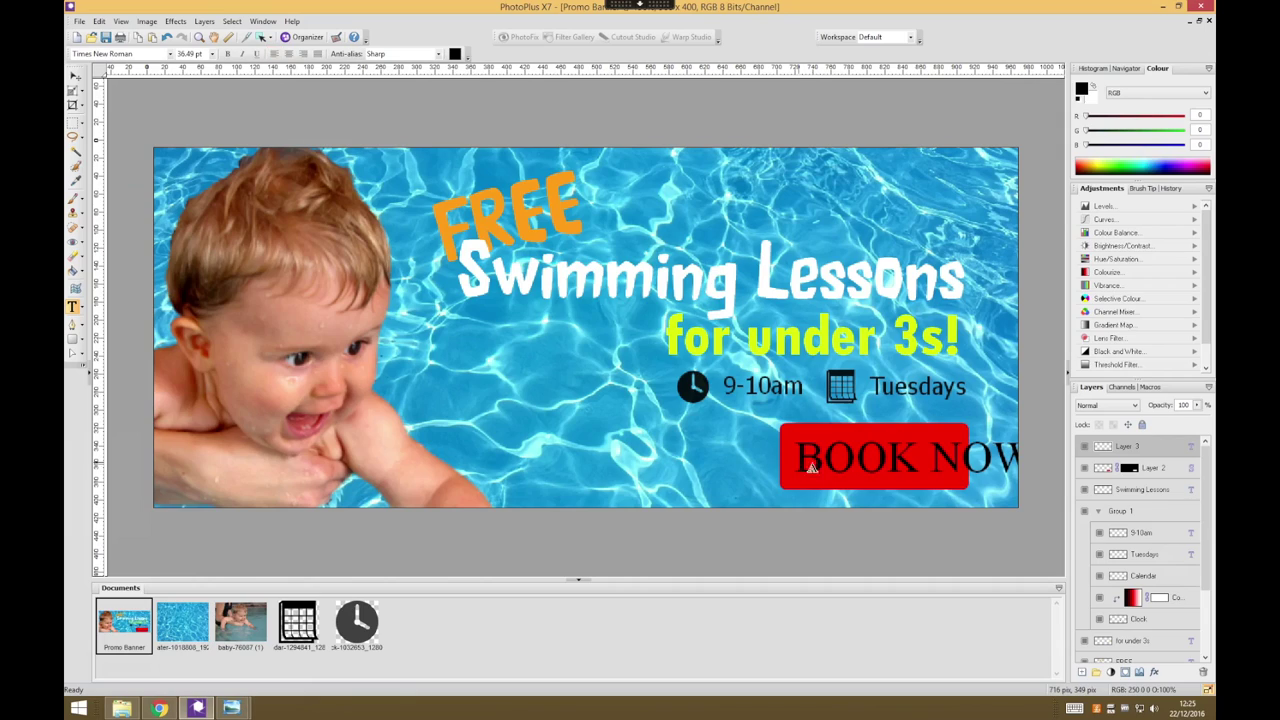
left_click_drag(1040, 454, 802, 462)
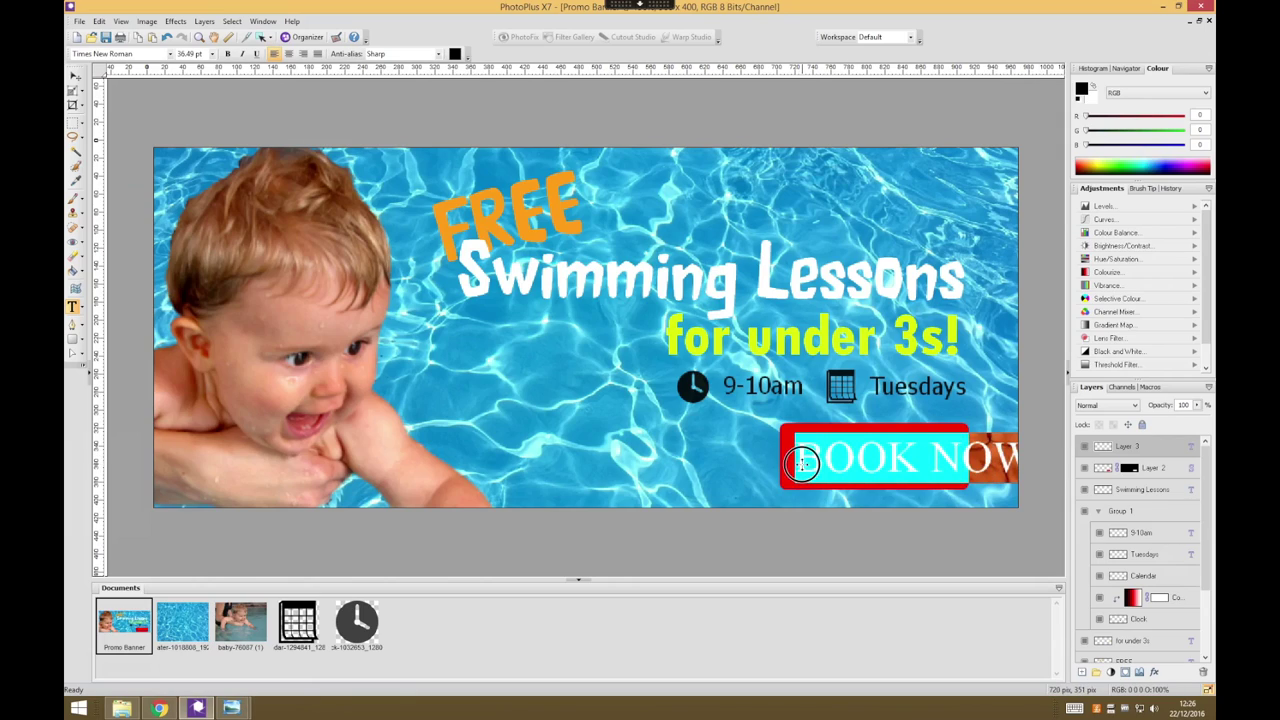
Make the text white Fluffy Slacks BTN and narrow its box to fit the red button.
left_click(170, 54)
left_click_drag(243, 340, 234, 176)
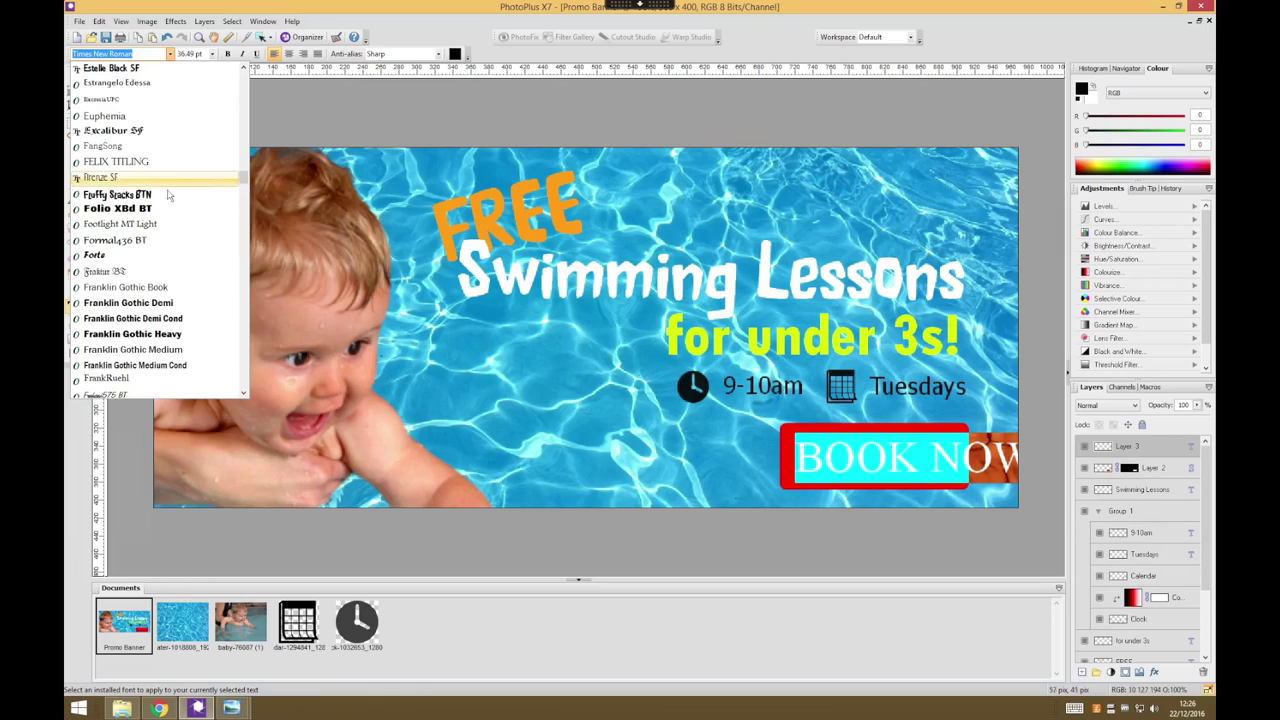
left_click(167, 195)
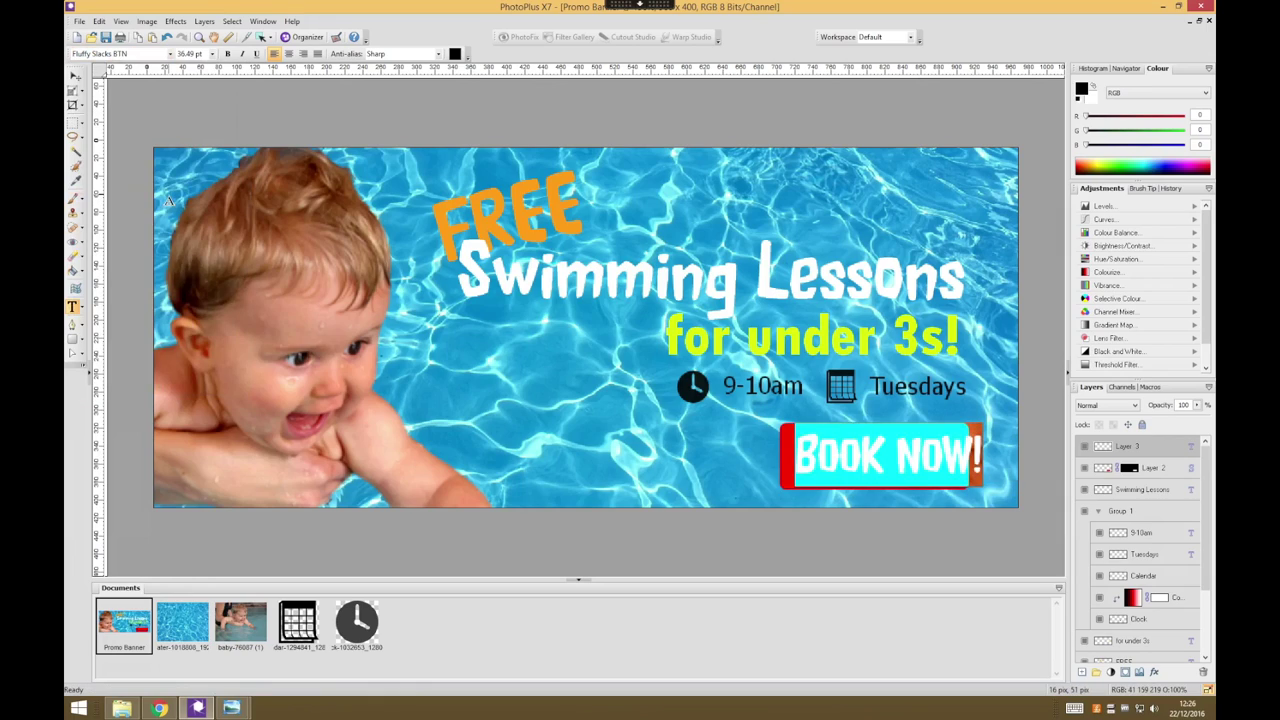
left_click(453, 54)
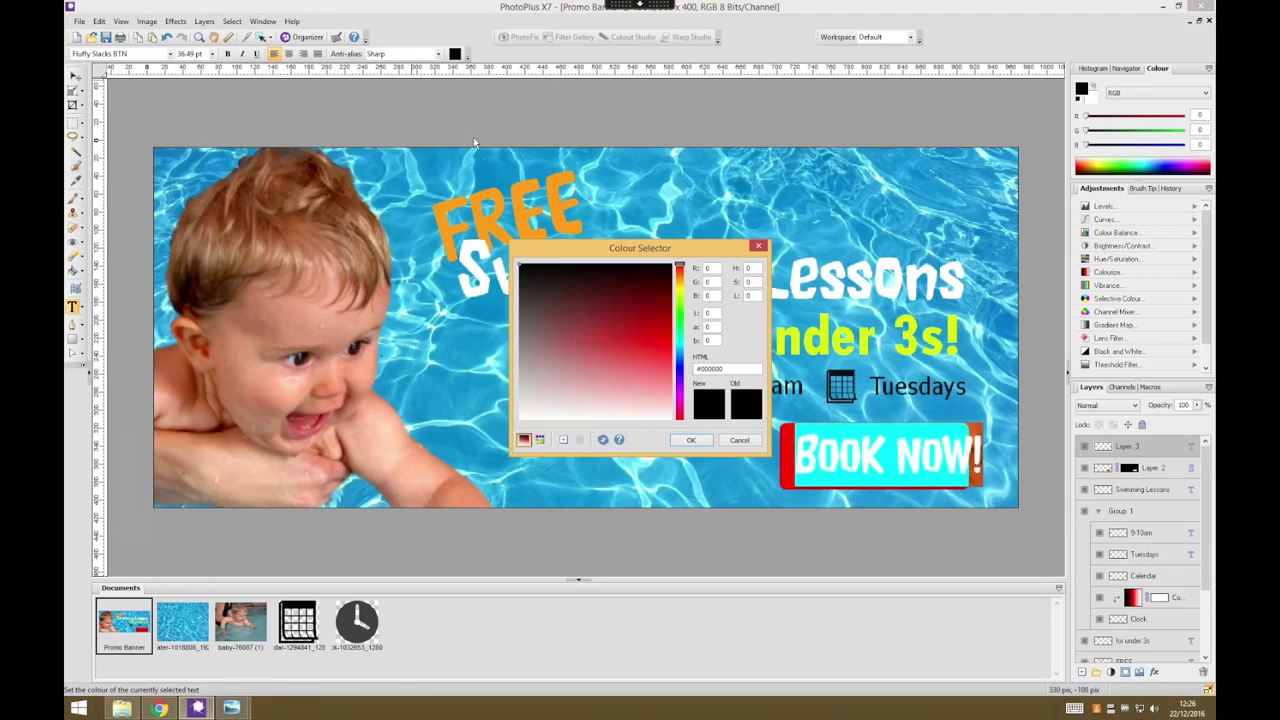
left_click(690, 440)
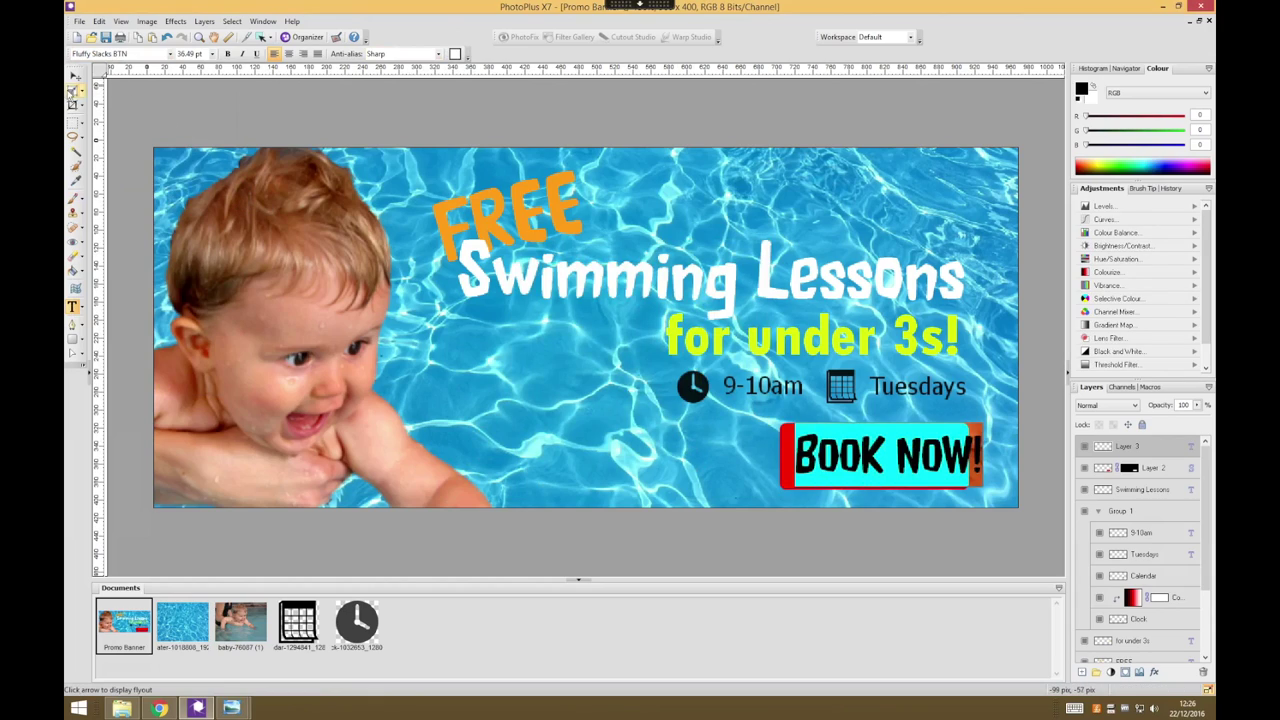
left_click(72, 91)
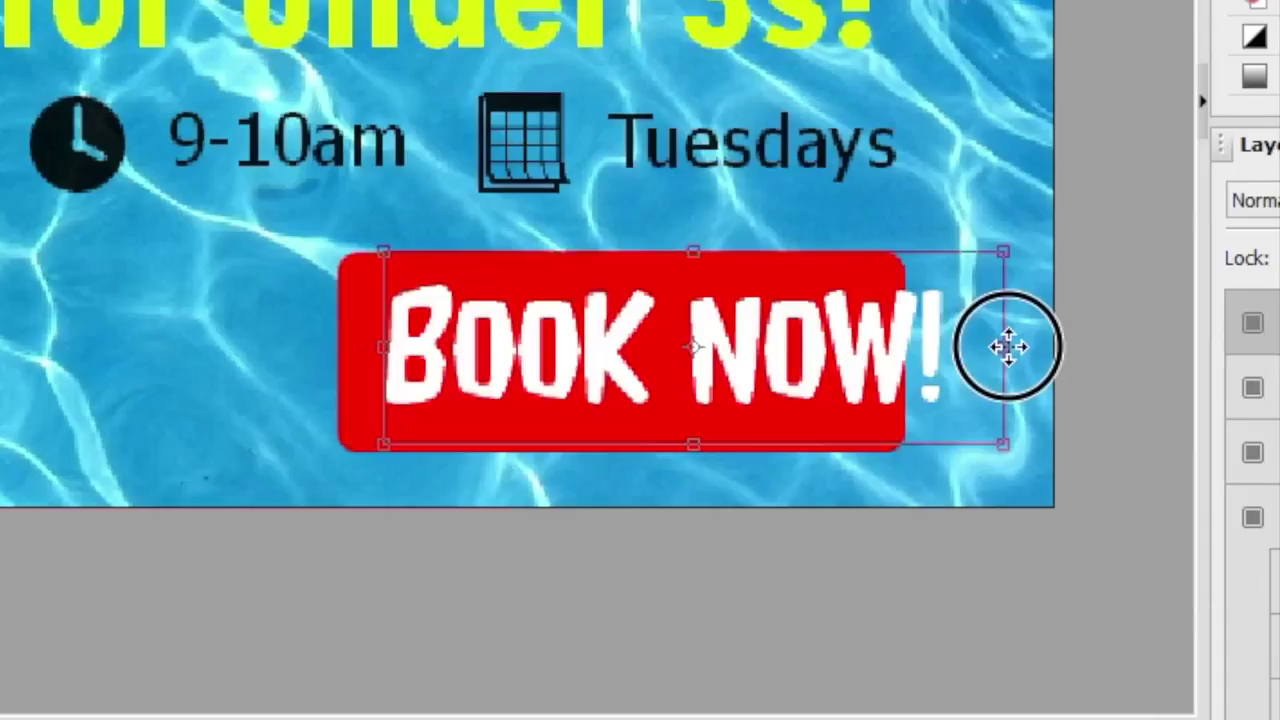
left_click_drag(1008, 347, 903, 354)
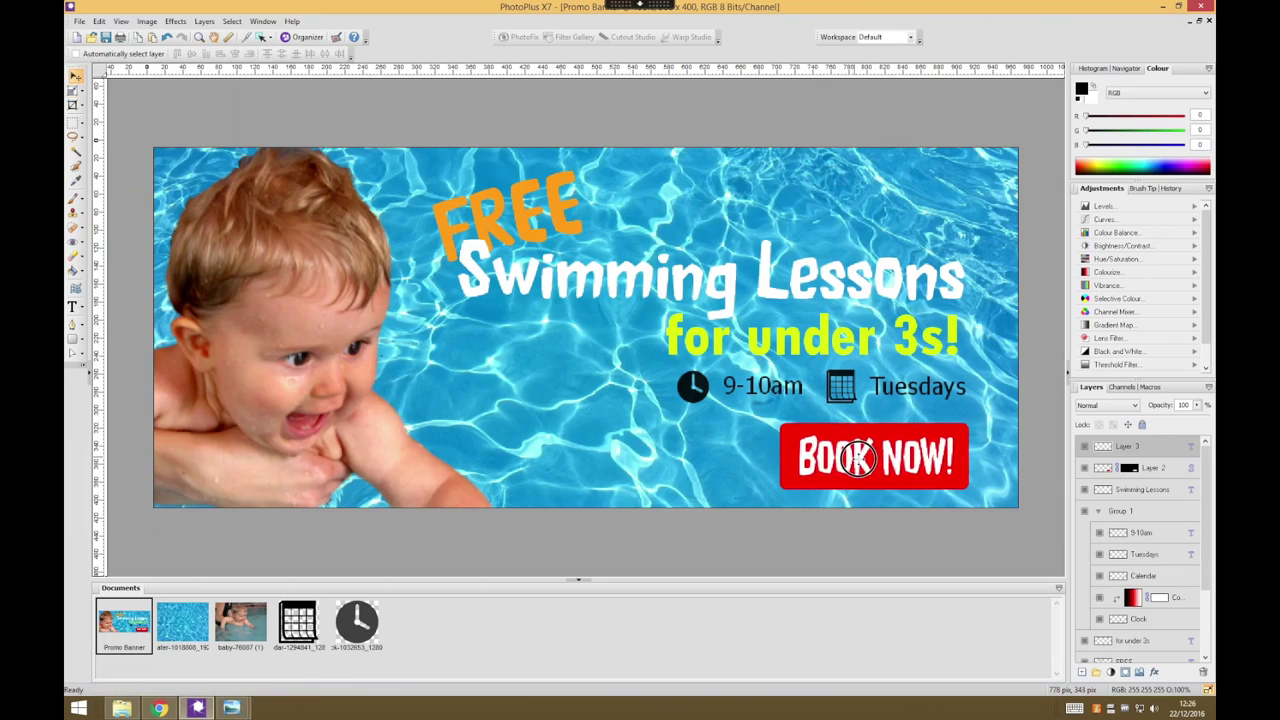
Group Layer 2 and Layer 3, then rename the new group to 'Book Now Button' in Properties.
left_click(1168, 470)
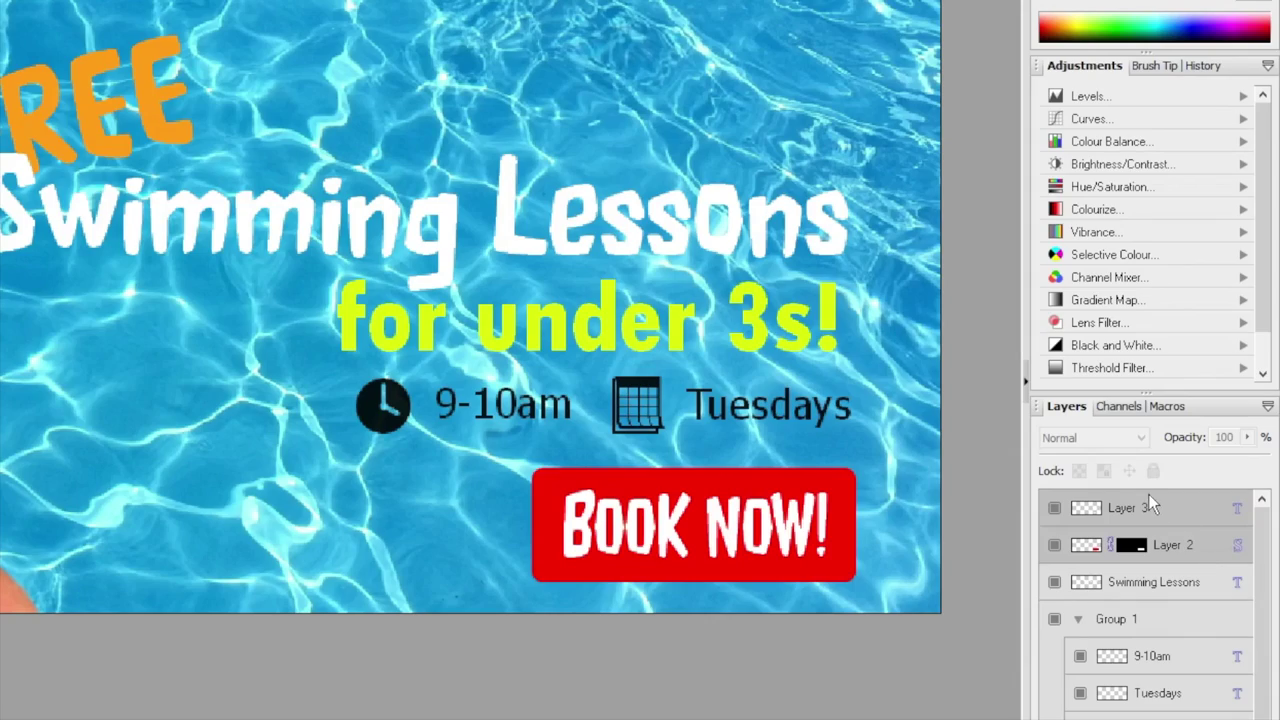
right_click(1152, 506)
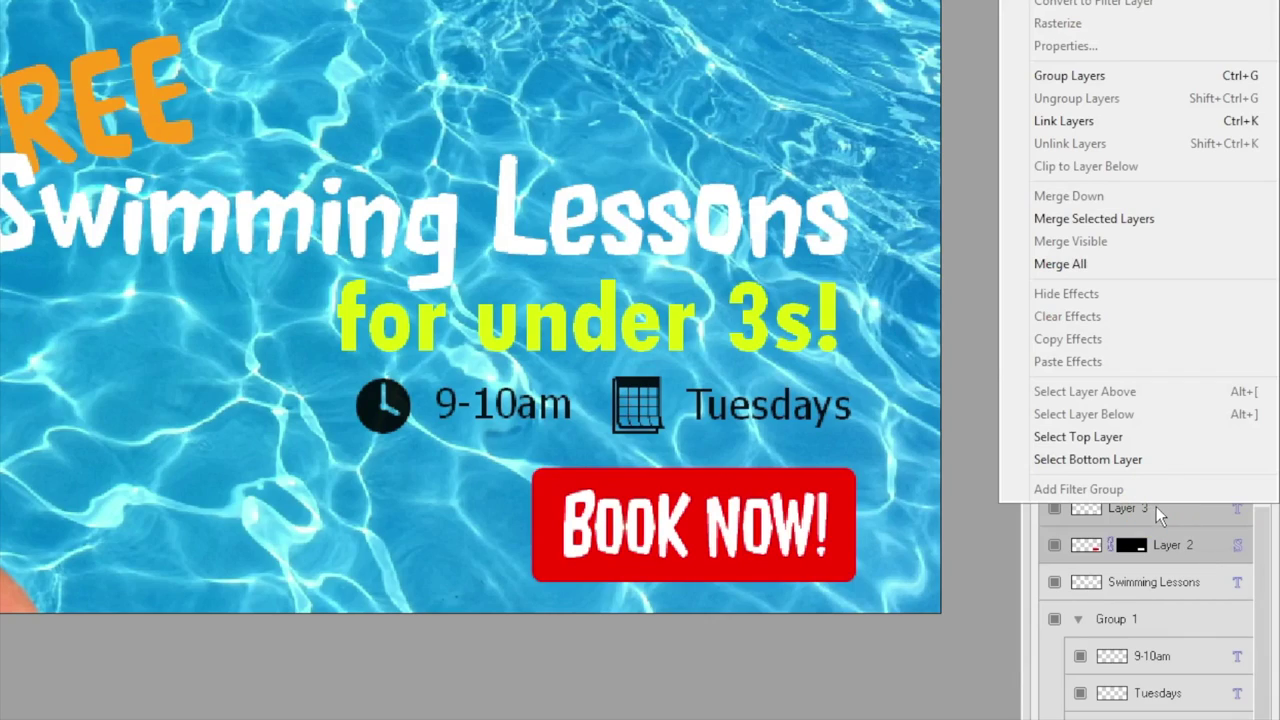
left_click(1110, 78)
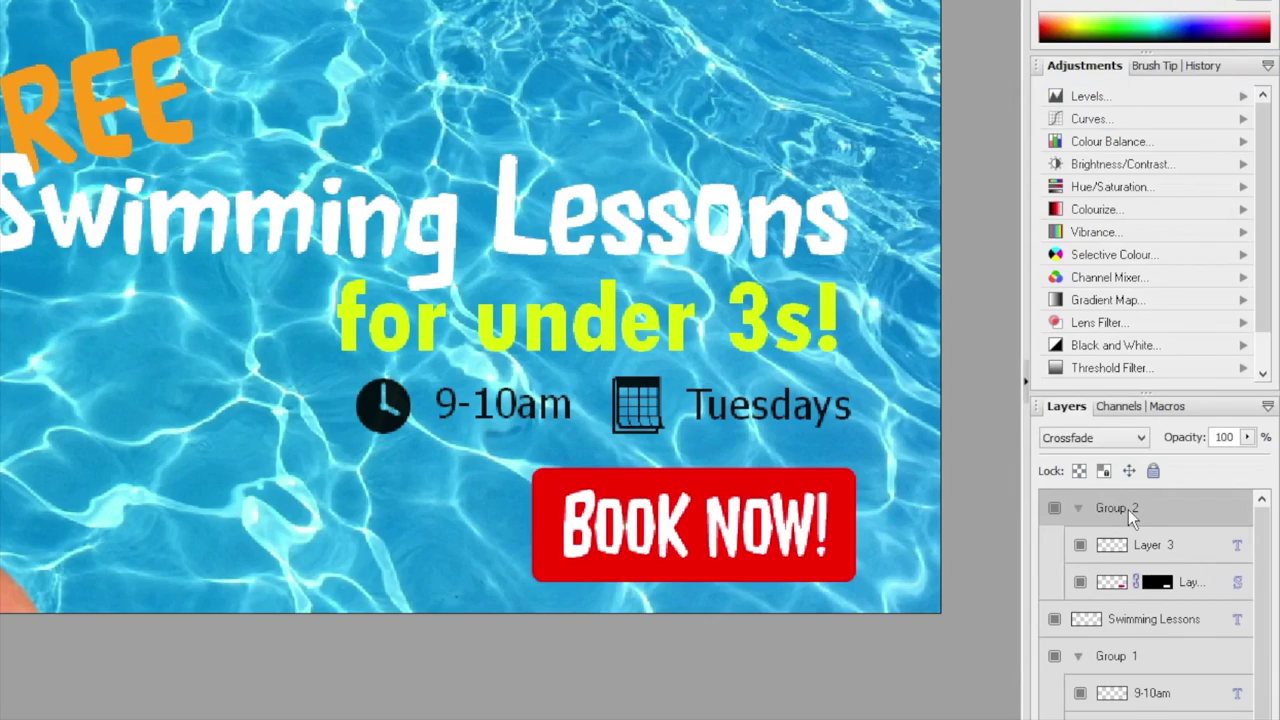
right_click(1128, 509)
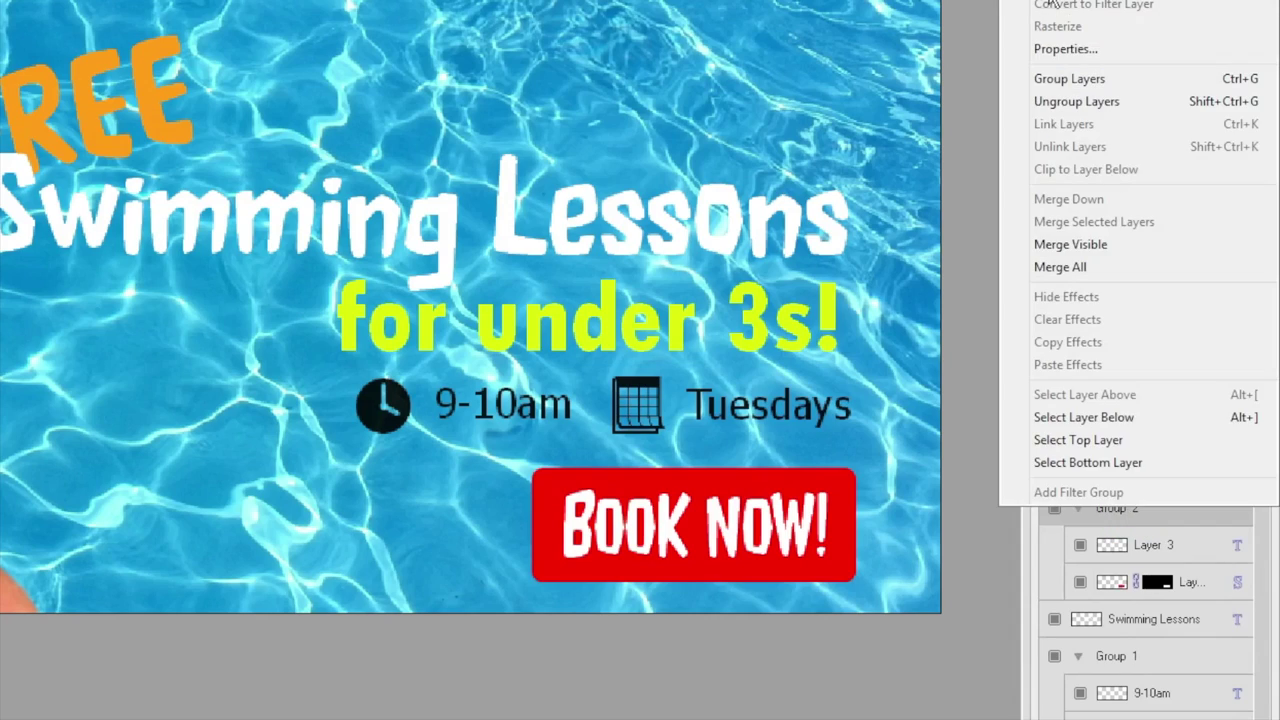
left_click(1090, 50)
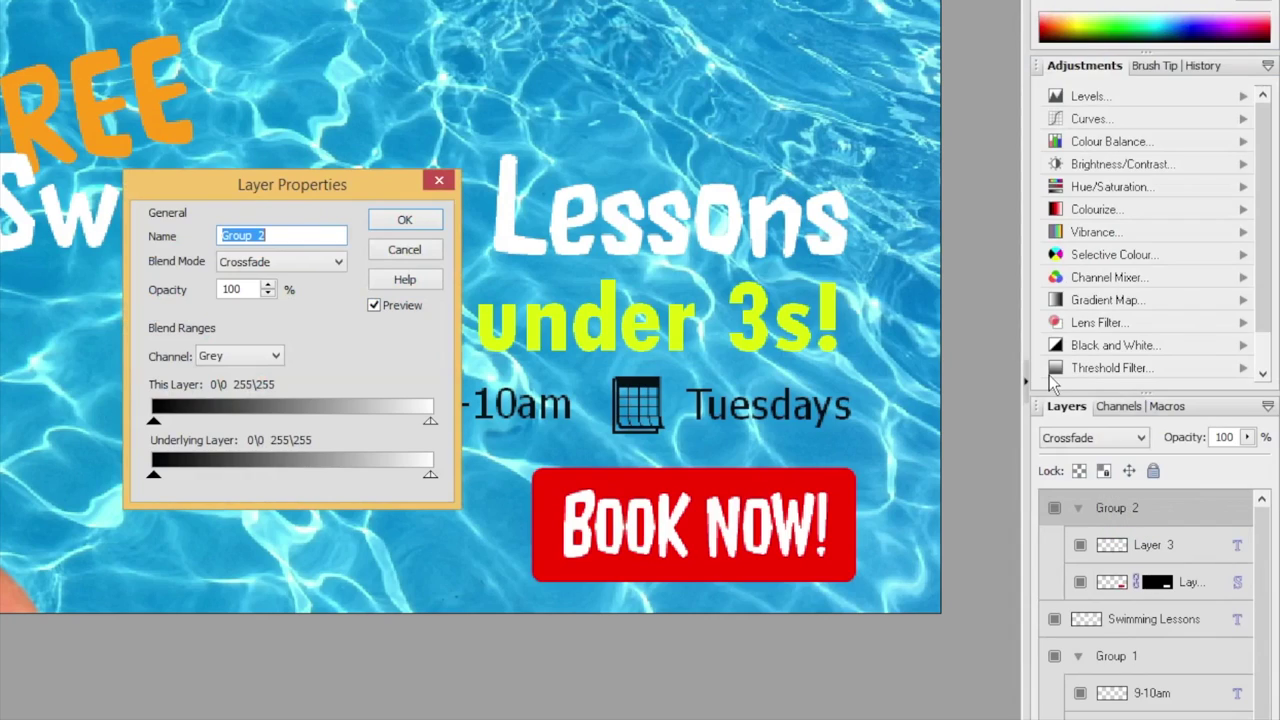
type("Book Now Button")
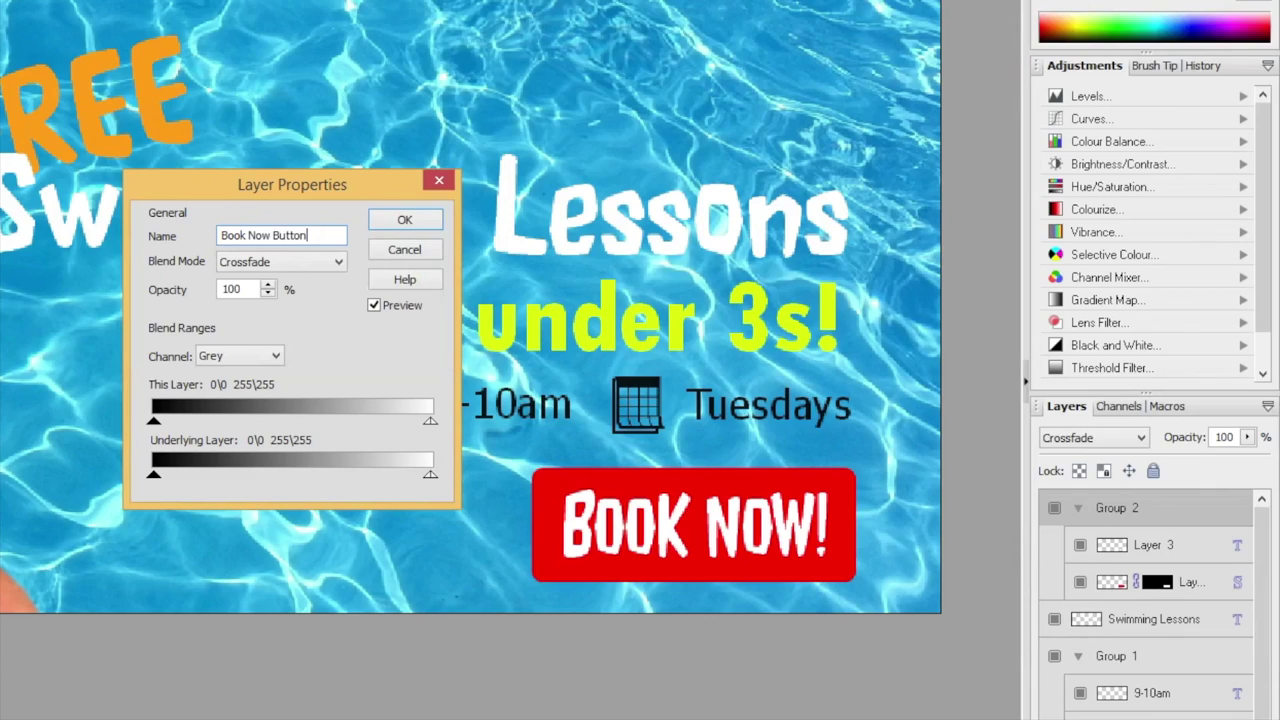
left_click(422, 219)
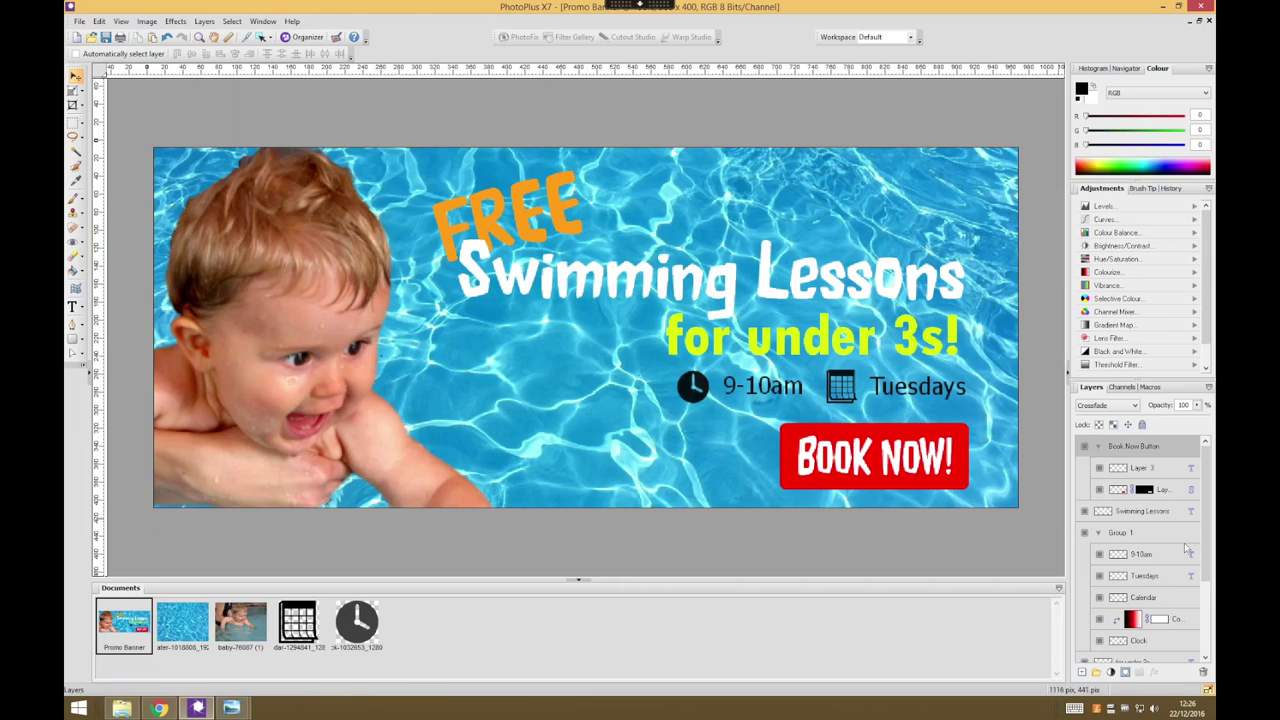
Nudge the Book Now Button group slightly lower at the banner's lower right.
mouse_move(882, 445)
left_mouse_down()
mouse_move(896, 446)
mouse_move(881, 449)
left_mouse_up()
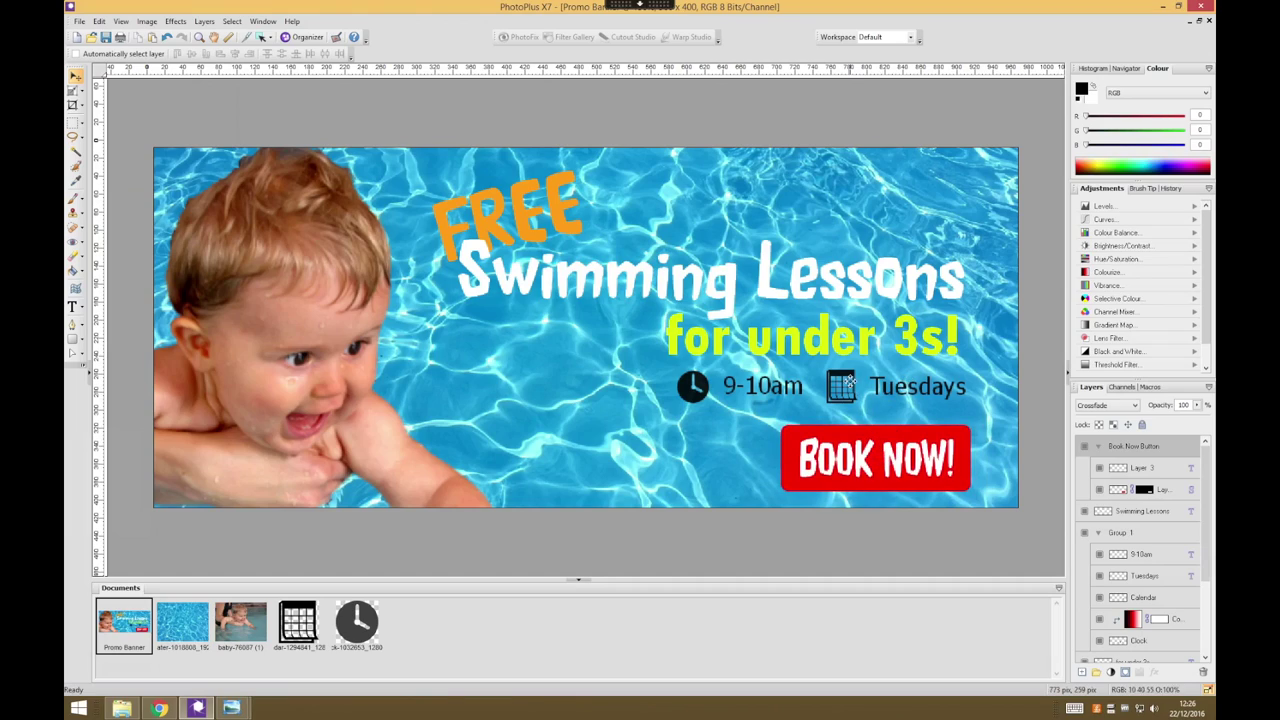